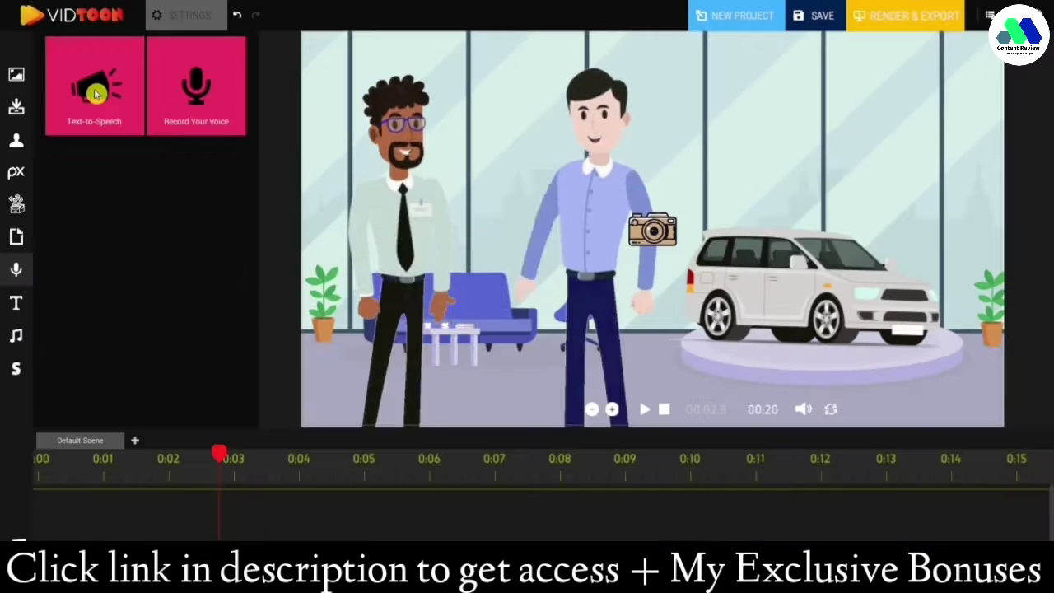
# - Add a Text-to-Speech clip to the timeline and keep its voice as Microsoft David Desktop
pyautogui.moveTo(160, 165); pyautogui.dragTo(545, 512)
pyautogui.click(474, 513)
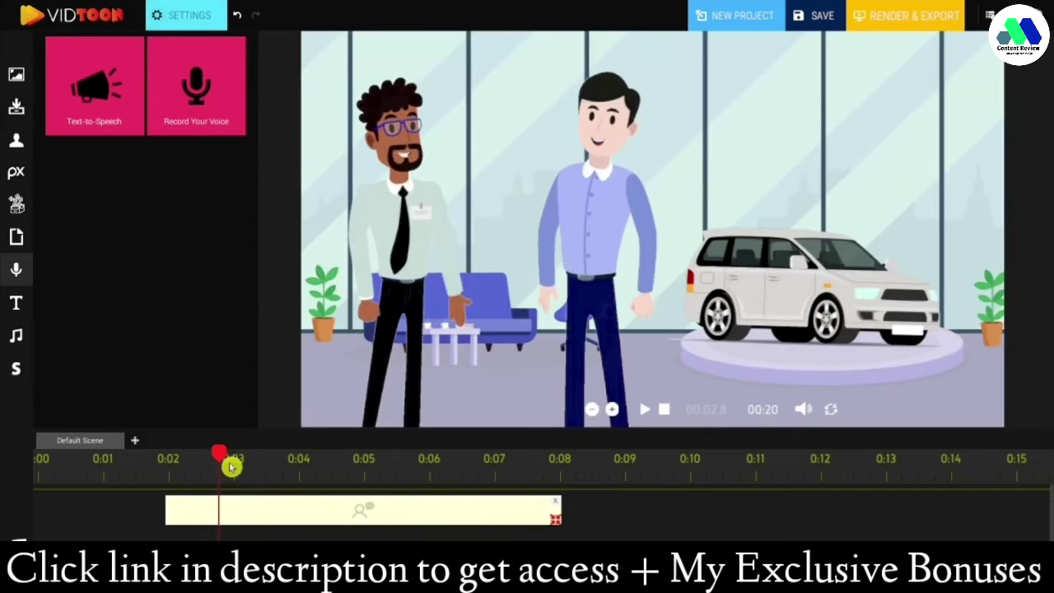
pyautogui.click(176, 18)
pyautogui.click(292, 170)
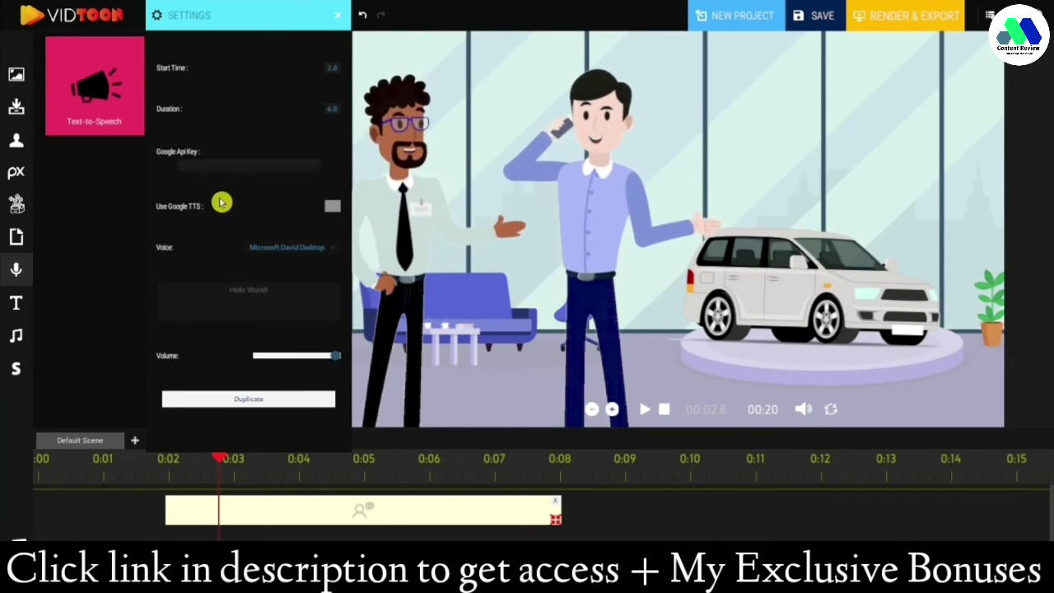
pyautogui.click(321, 253)
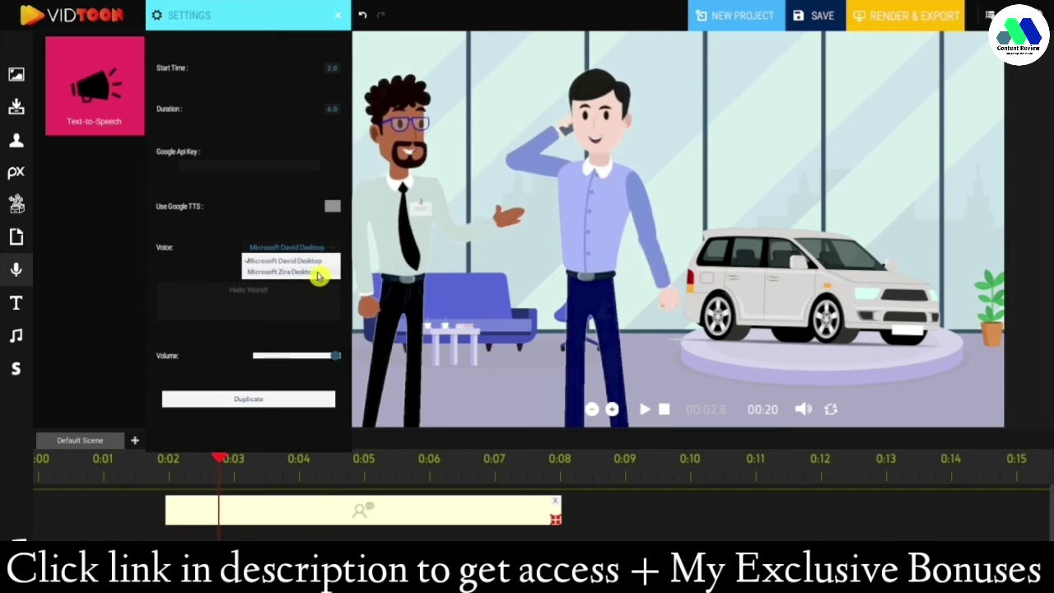
pyautogui.click(320, 275)
pyautogui.click(329, 250)
pyautogui.click(320, 265)
# - Make the voiceover read 'Are You looking for a good car', then add a voice-recording clip
pyautogui.moveTo(287, 294); pyautogui.dragTo(181, 295)
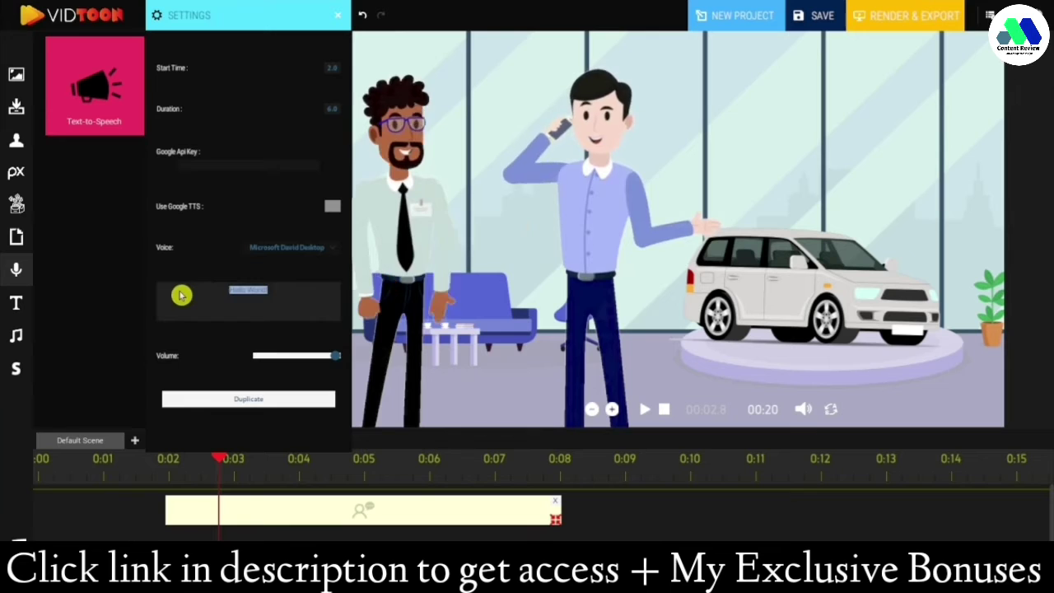
pyautogui.write('Are')
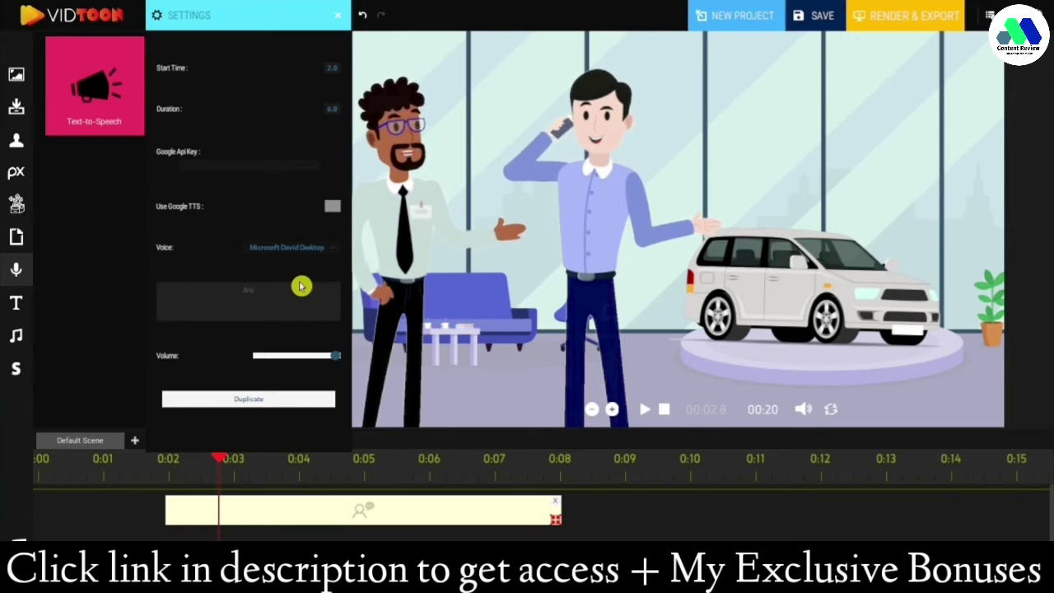
pyautogui.write(' You looking')
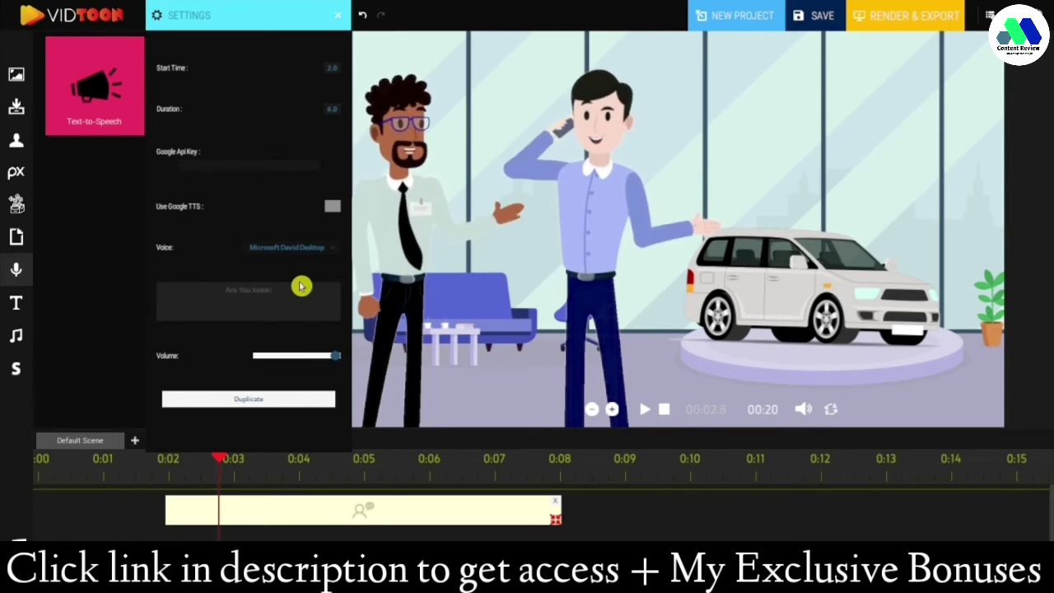
pyautogui.write(' for a g')
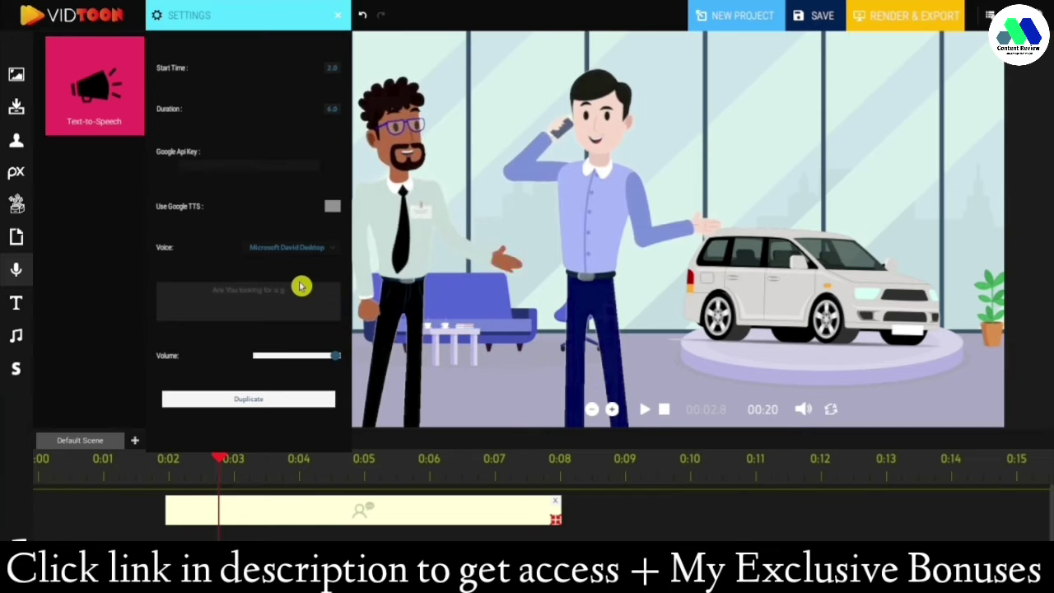
pyautogui.write('ood car')
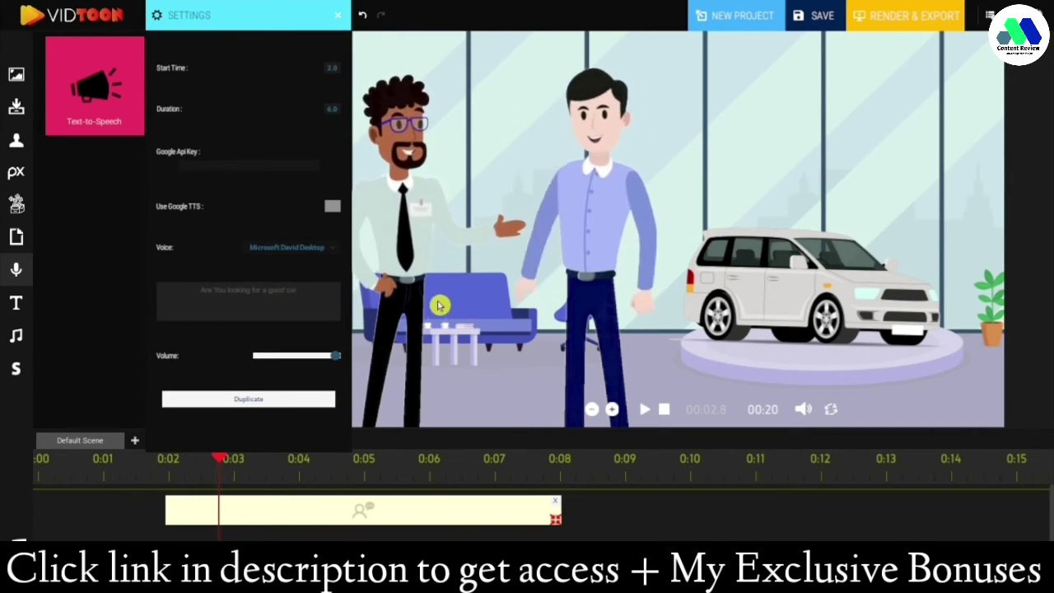
pyautogui.click(338, 15)
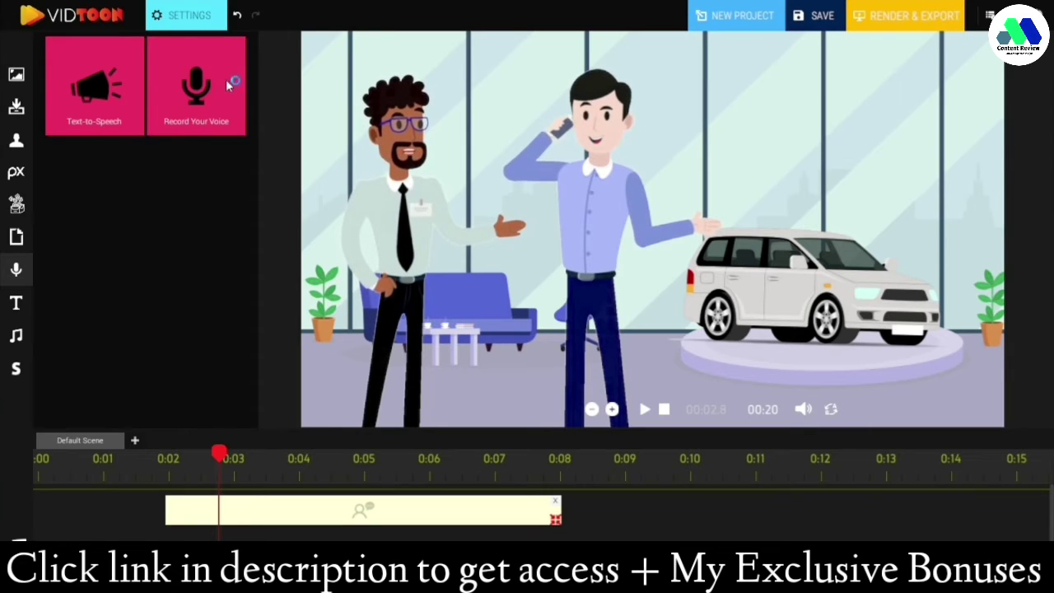
pyautogui.moveTo(183, 73); pyautogui.dragTo(197, 534)
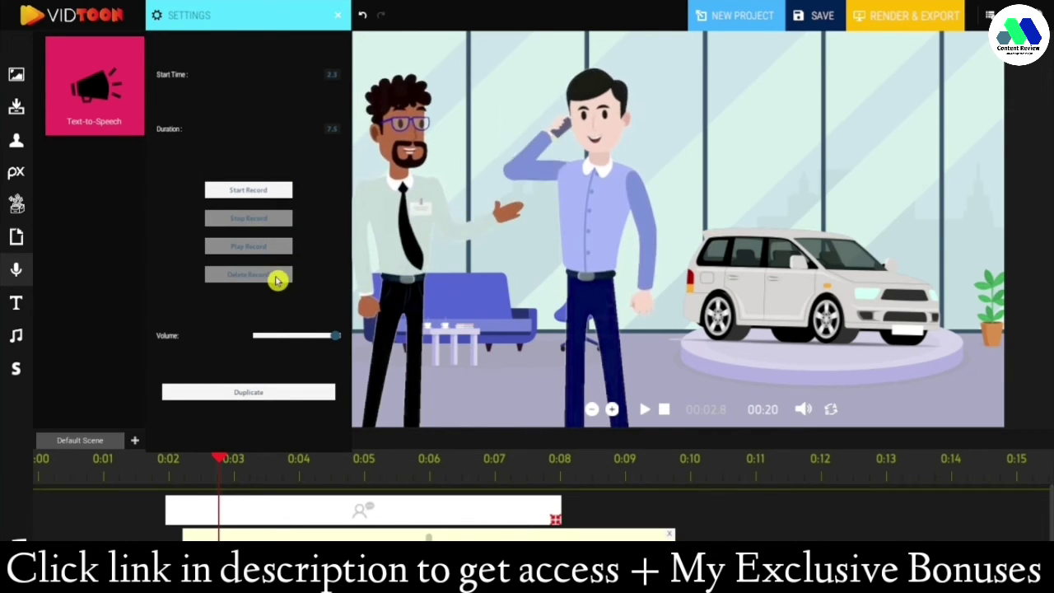
pyautogui.click(337, 21)
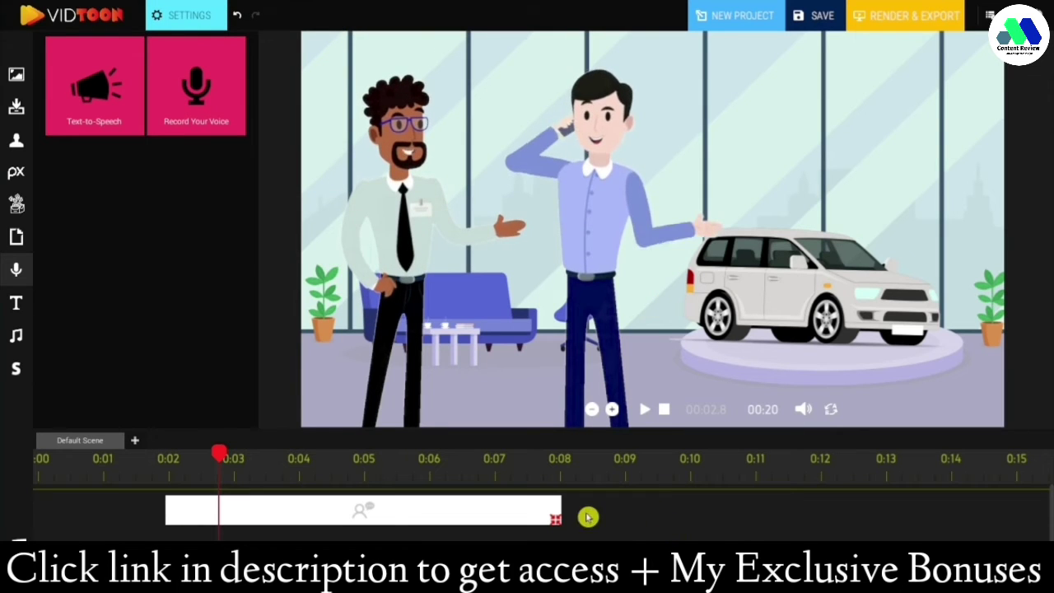
# - Add a speech-bubble caption reading 'Are you looking to' and preview the scene
pyautogui.click(560, 503)
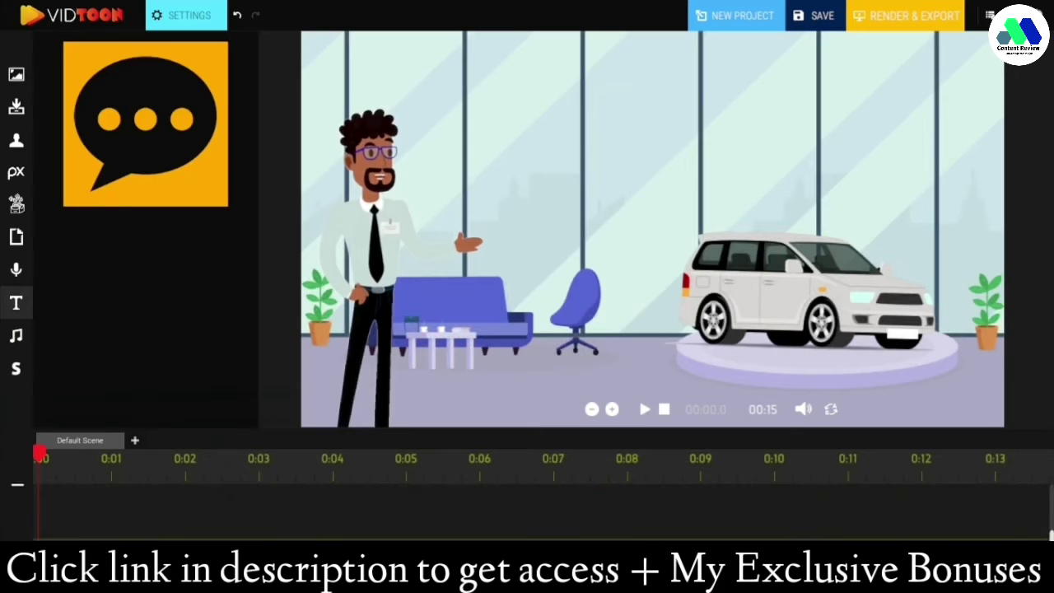
pyautogui.moveTo(200, 172); pyautogui.dragTo(176, 501)
pyautogui.click(195, 17)
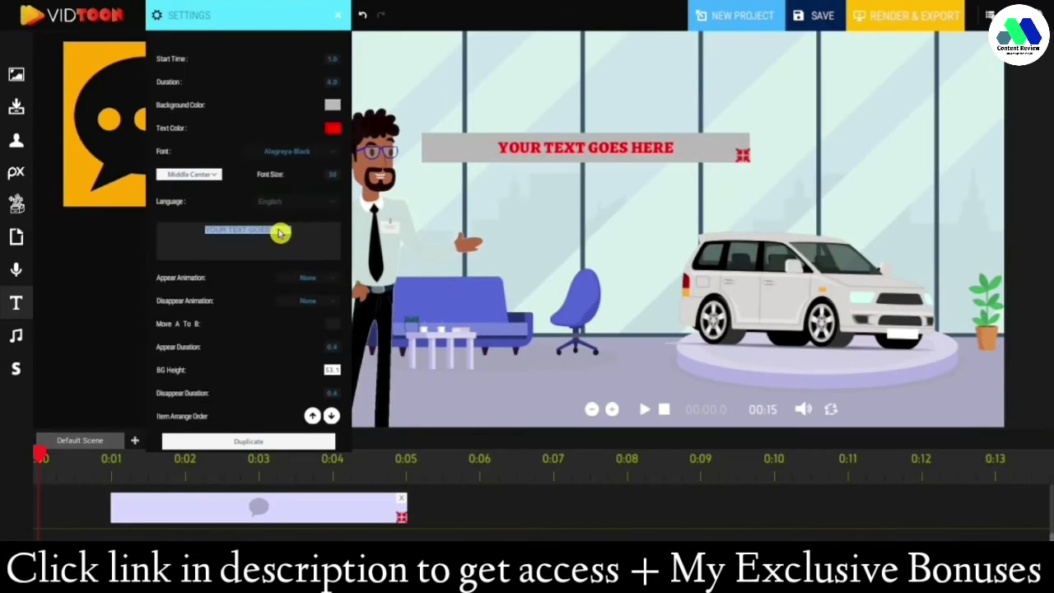
pyautogui.write('Are')
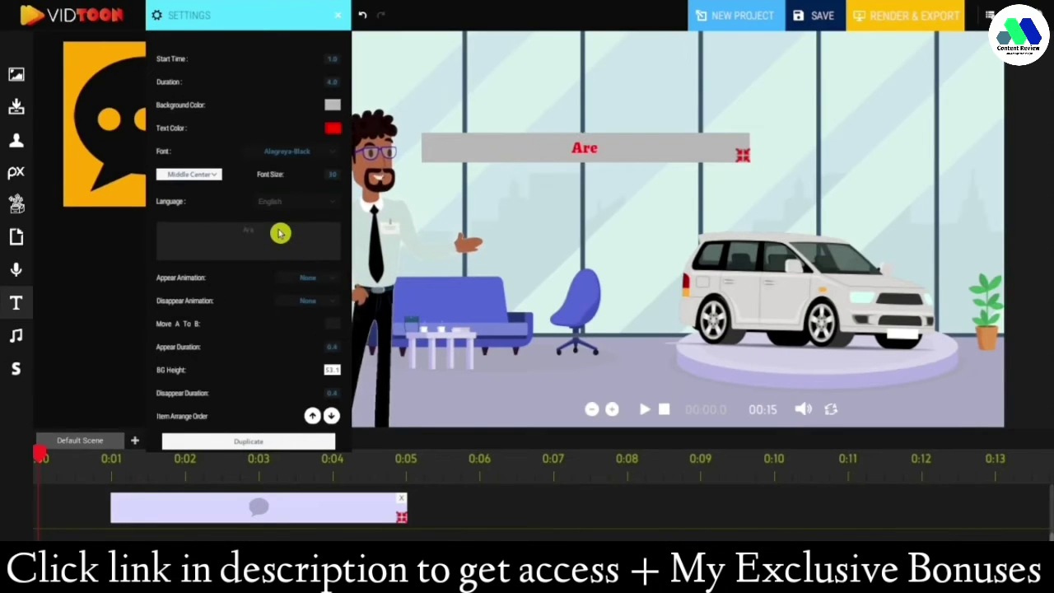
pyautogui.write(' you lo')
pyautogui.write('g to')
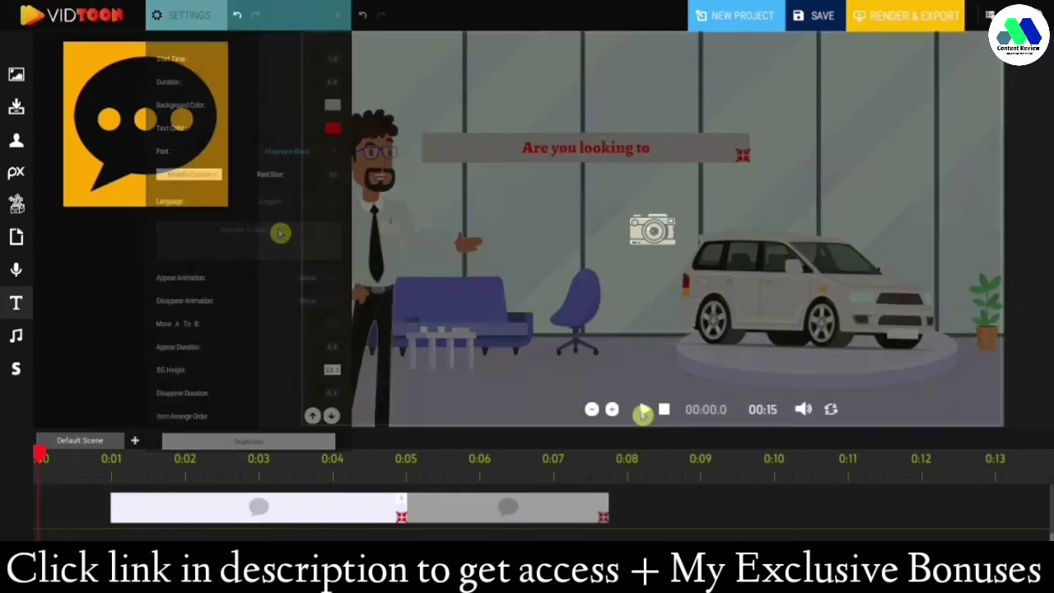
pyautogui.click(644, 409)
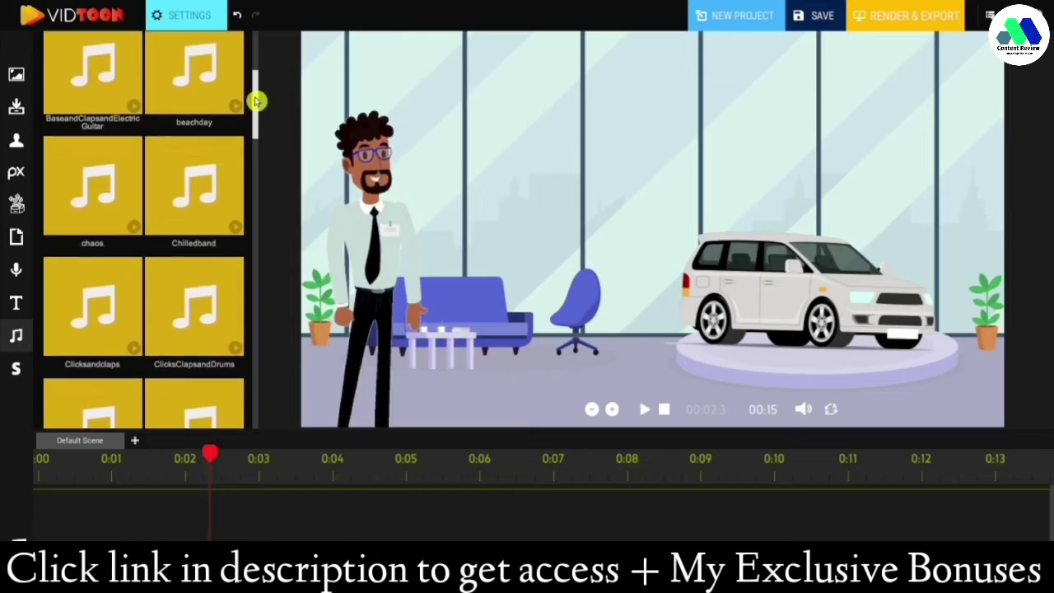
# - Add a background music track to the timeline and play it back
pyautogui.moveTo(256, 99); pyautogui.dragTo(256, 191)
pyautogui.moveTo(194, 296); pyautogui.dragTo(22, 533)
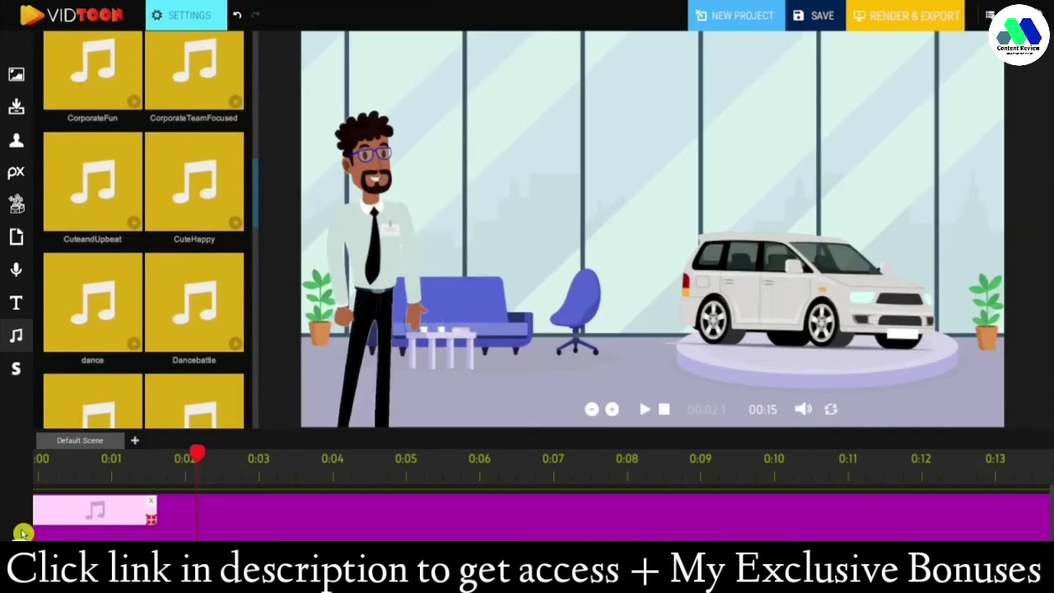
pyautogui.moveTo(153, 522); pyautogui.dragTo(977, 518)
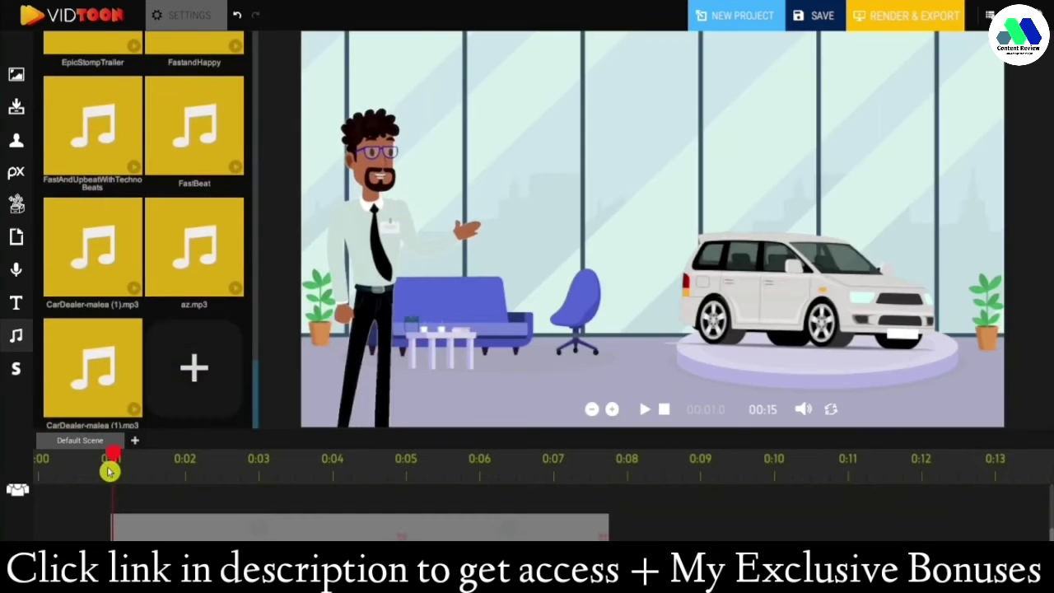
pyautogui.click(191, 375)
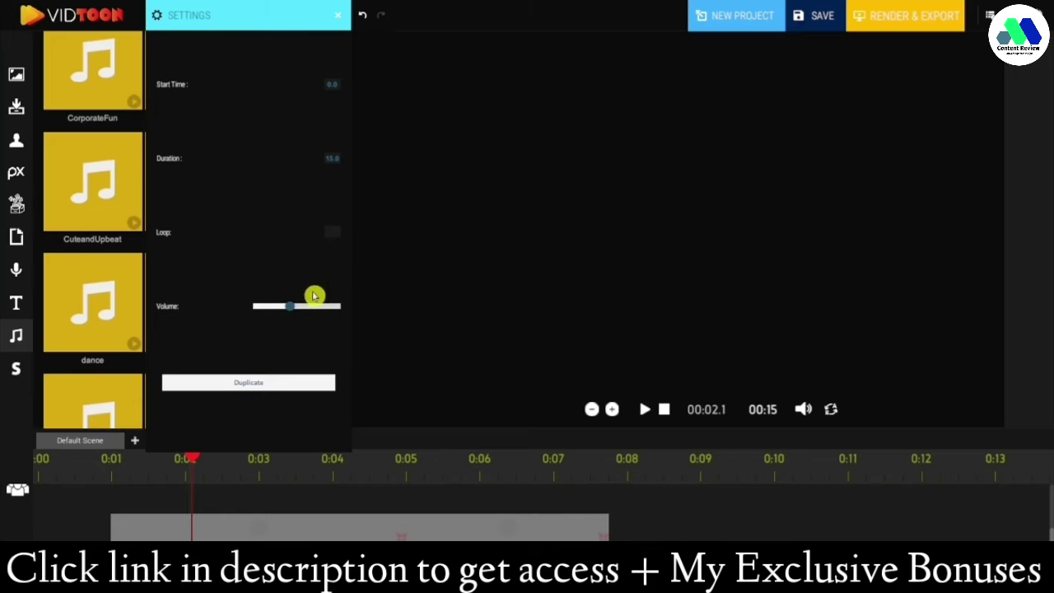
pyautogui.click(339, 13)
pyautogui.click(646, 409)
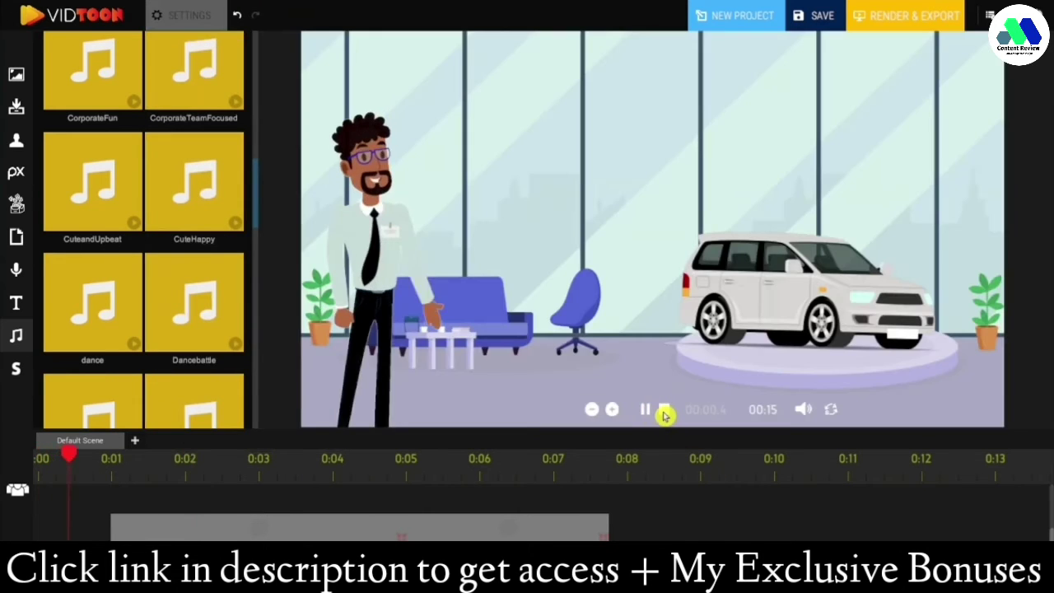
pyautogui.click(664, 410)
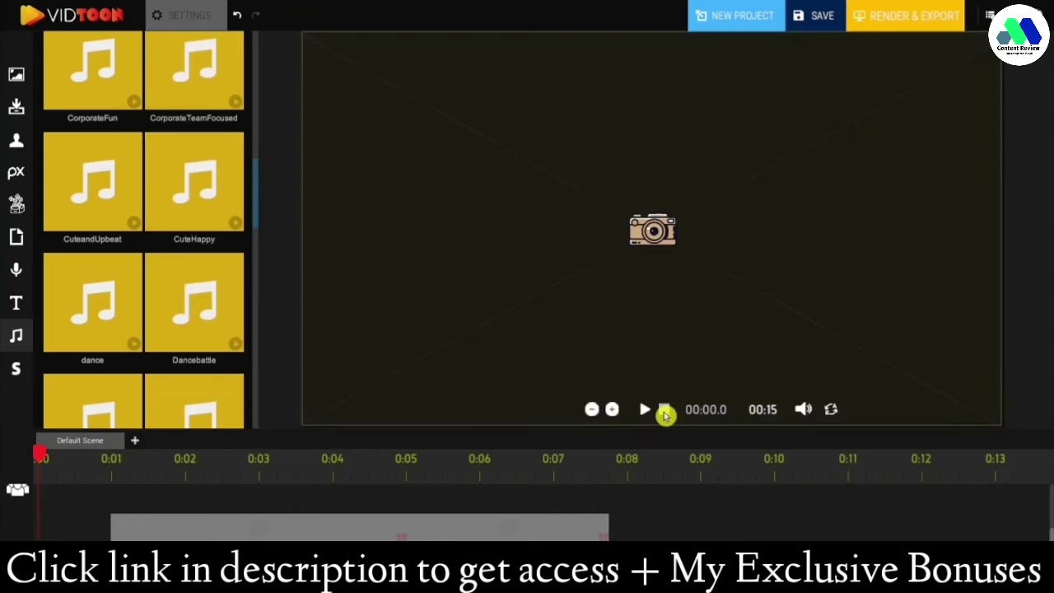
# - Load the CarDealer-malea (1).mp3 voiceover at 0:01 and play the scene
pyautogui.moveTo(257, 207); pyautogui.dragTo(251, 424)
pyautogui.click(111, 470)
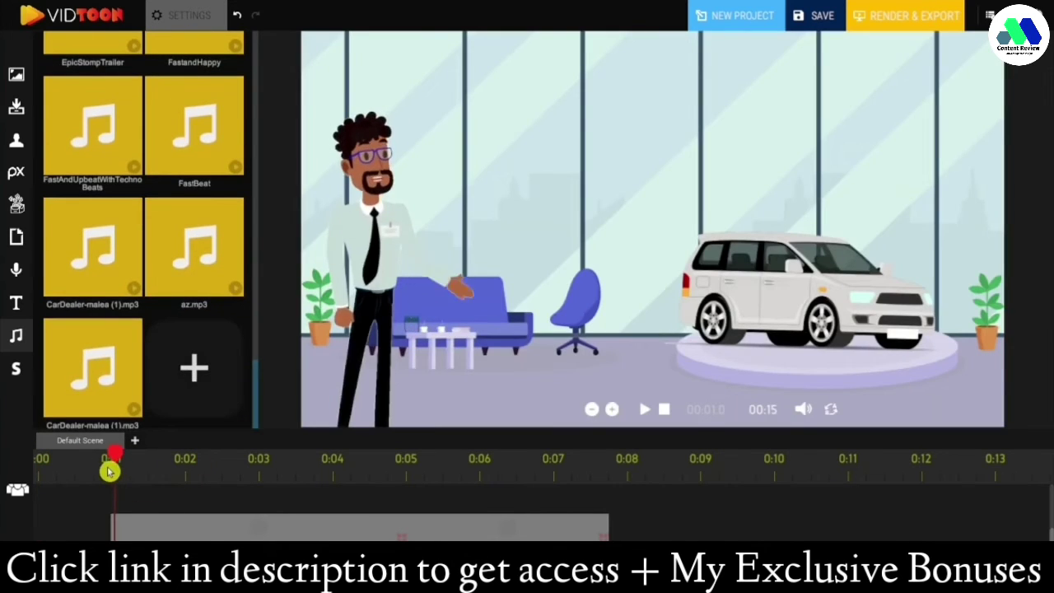
pyautogui.click(191, 373)
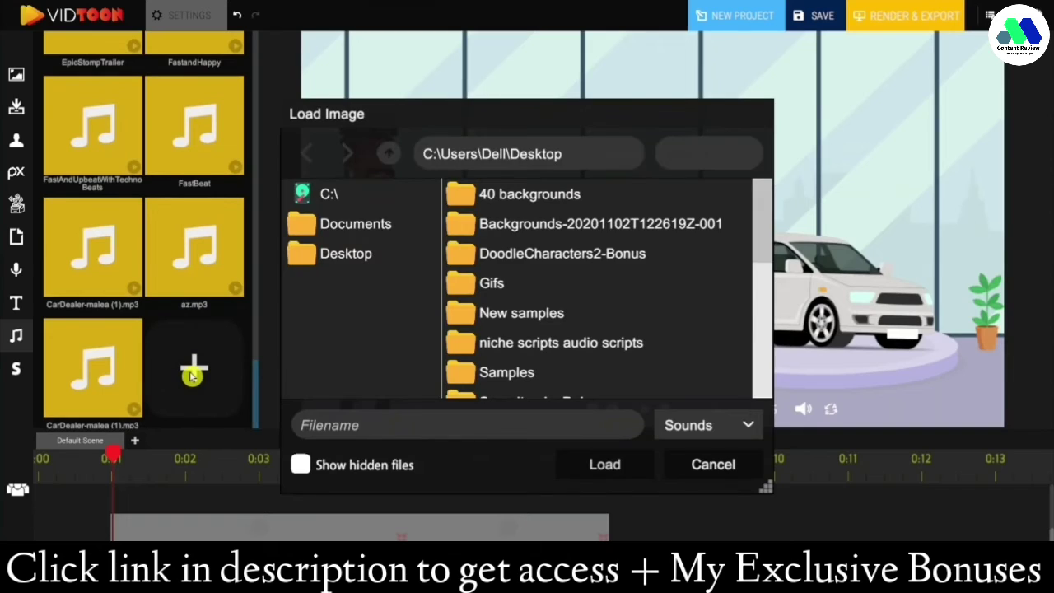
pyautogui.scroll(-10, 588, 301)
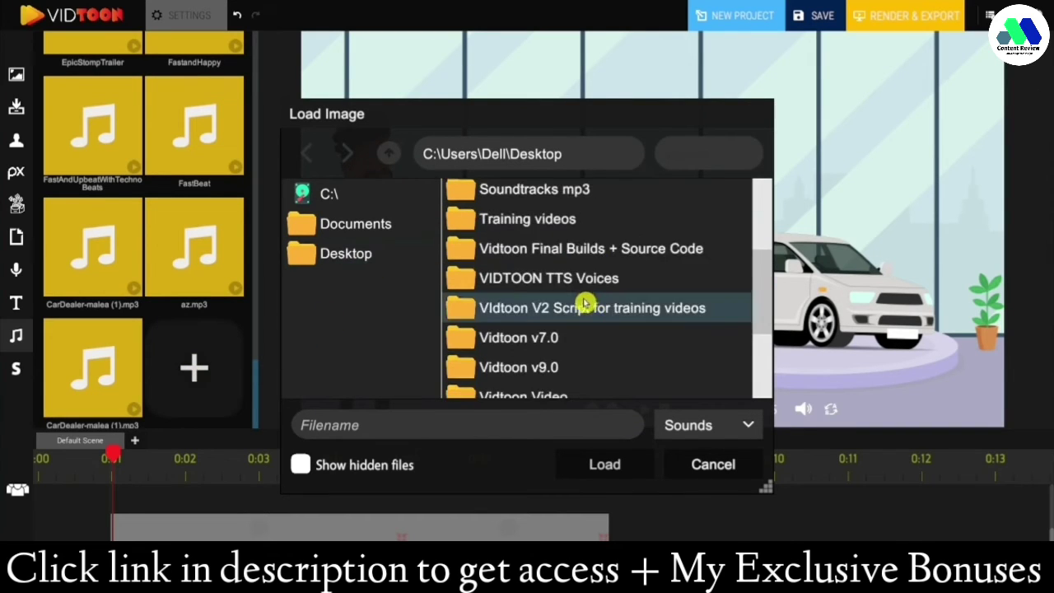
pyautogui.click(573, 388)
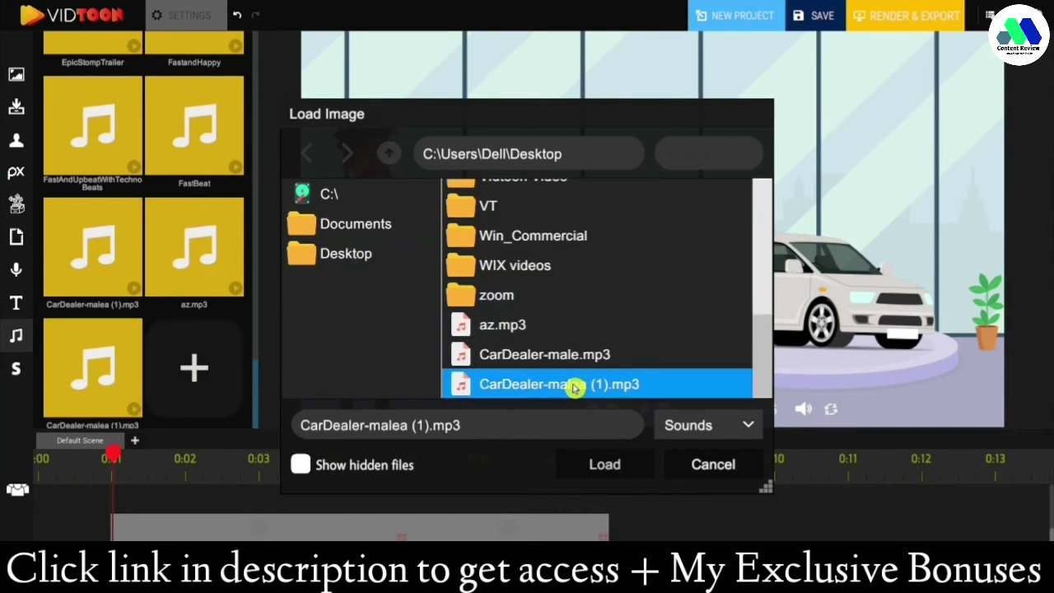
pyautogui.click(604, 463)
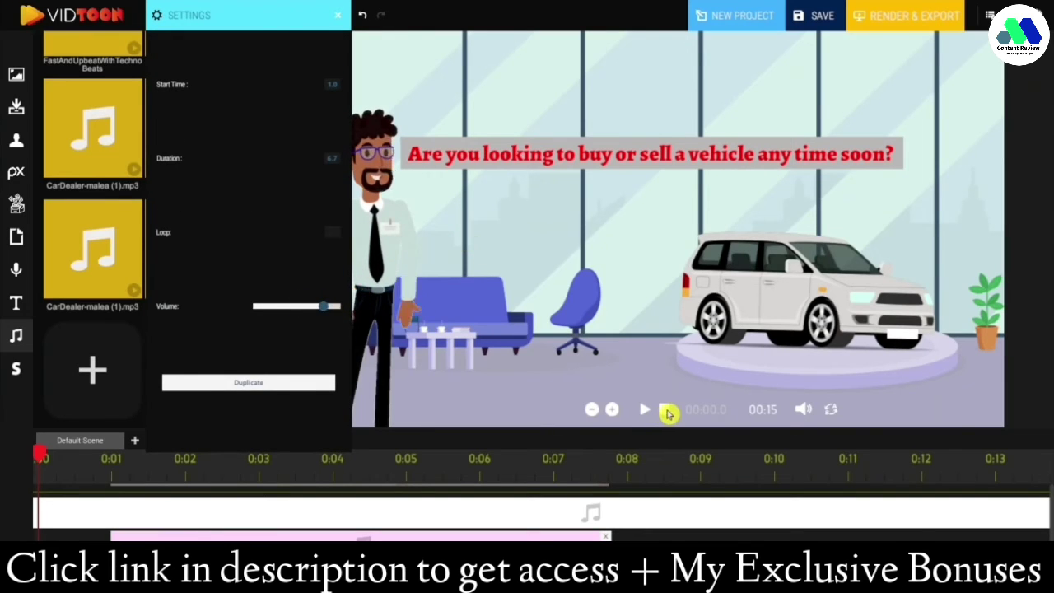
pyautogui.click(666, 412)
pyautogui.click(644, 411)
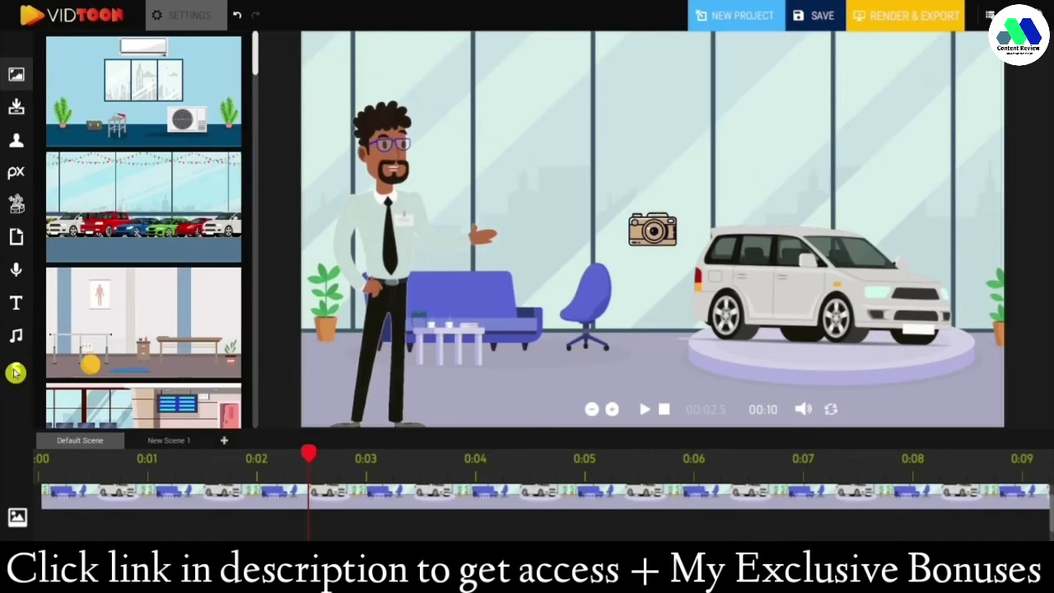
# - Add a new blank scene from the Scenes list
pyautogui.click(15, 372)
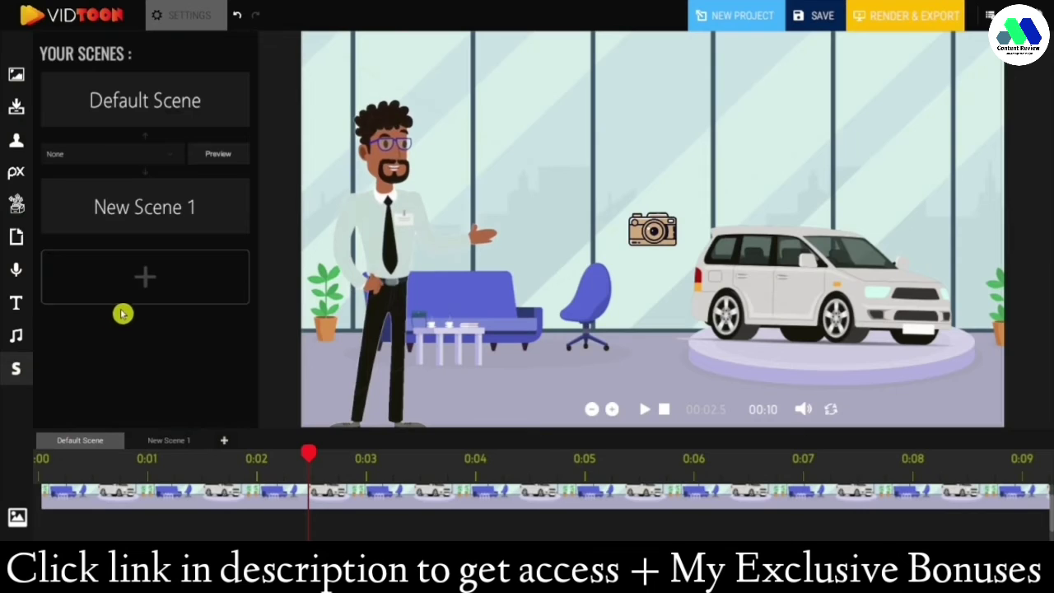
pyautogui.click(148, 275)
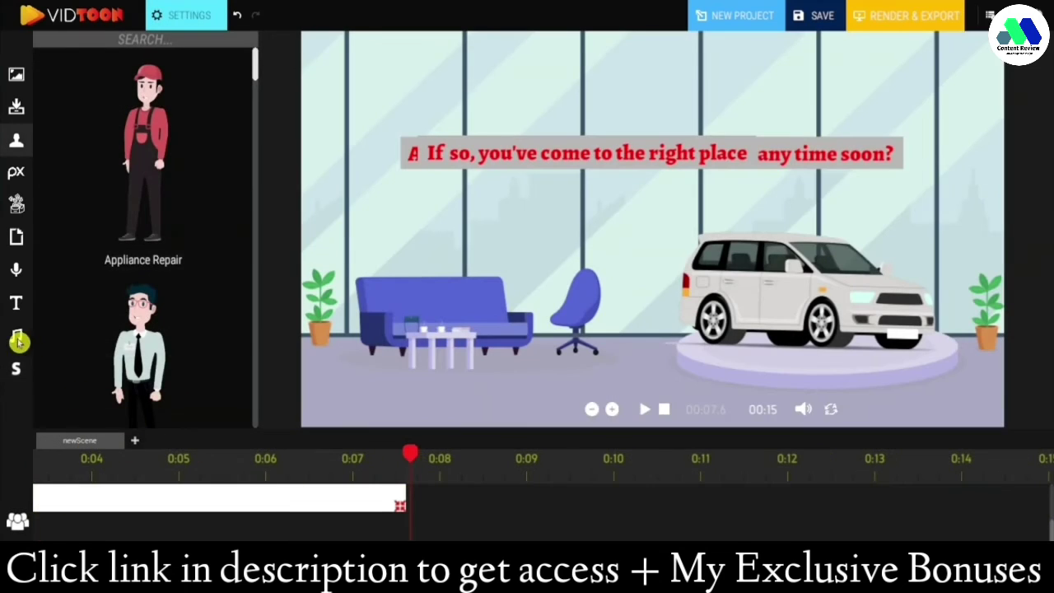
pyautogui.click(216, 477)
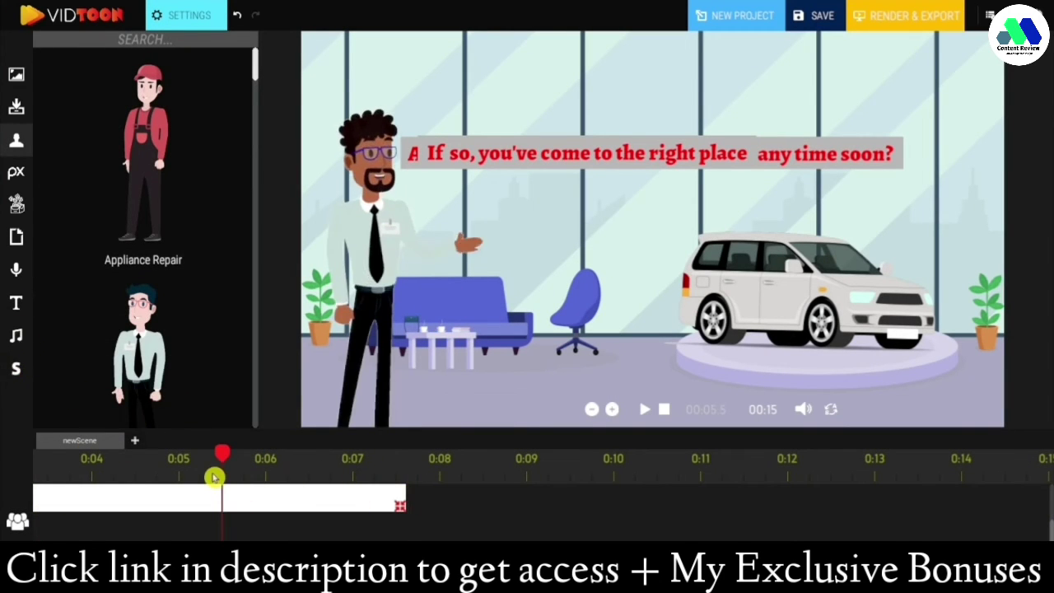
pyautogui.click(136, 443)
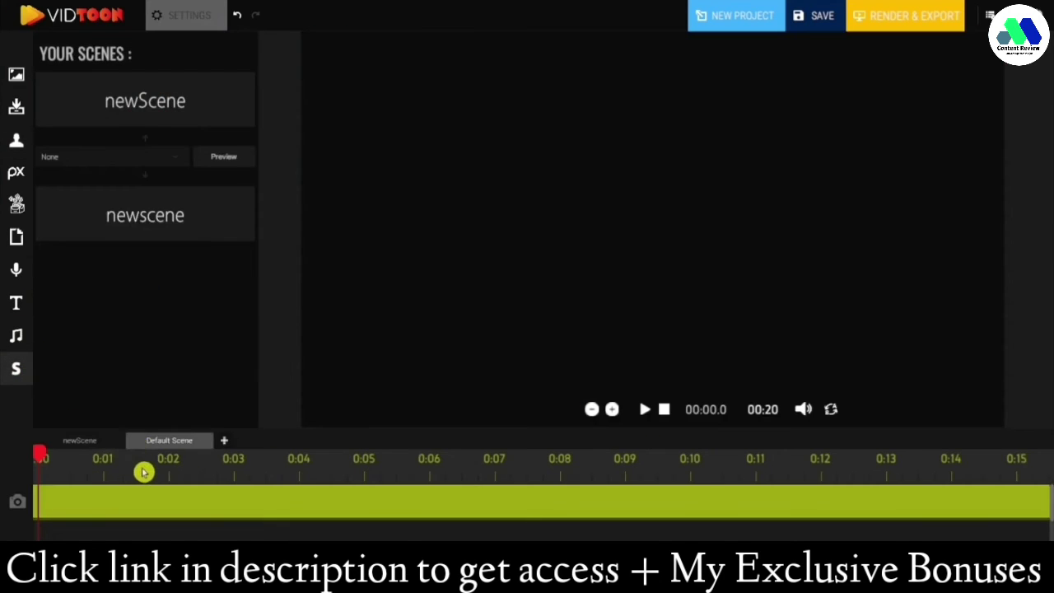
# - Fill scene 2 with the car showroom background, resized to the canvas
pyautogui.click(16, 77)
pyautogui.moveTo(82, 209); pyautogui.dragTo(369, 97)
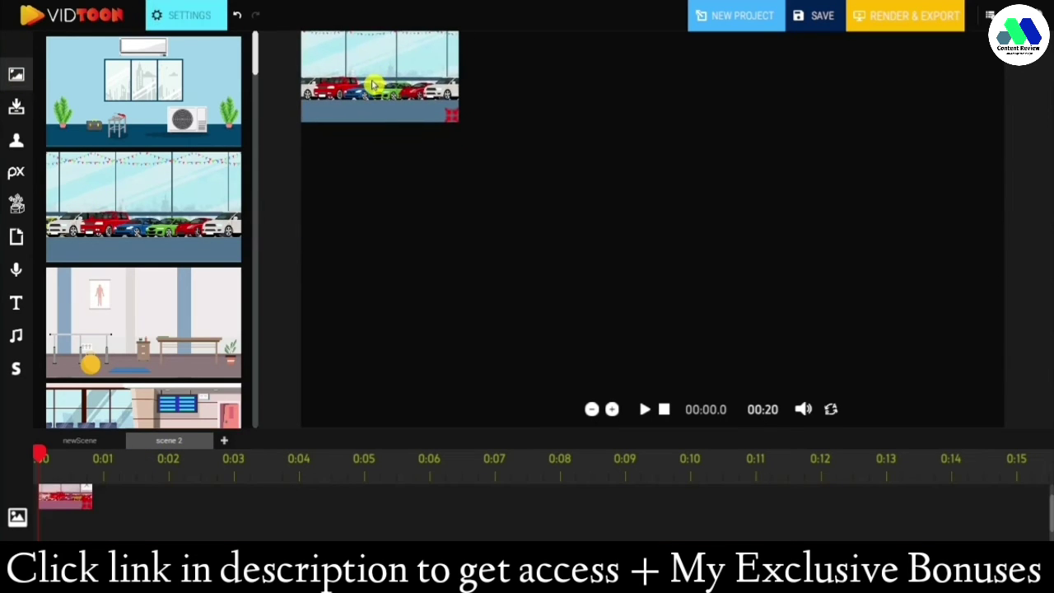
pyautogui.moveTo(485, 138); pyautogui.dragTo(1050, 500)
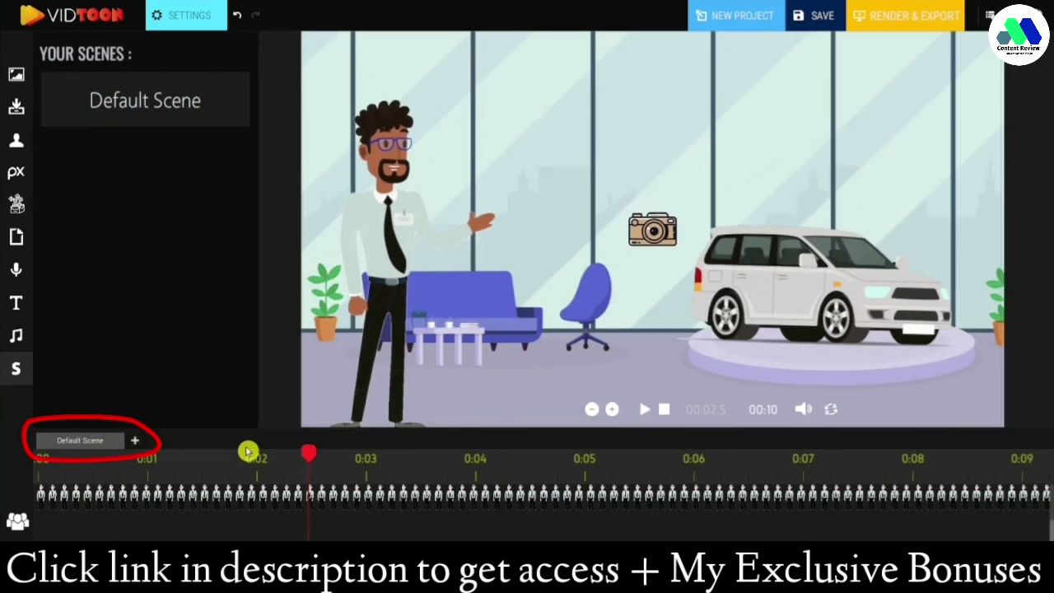
# - Add two more empty scenes and begin renaming New Scene 1
pyautogui.click(135, 442)
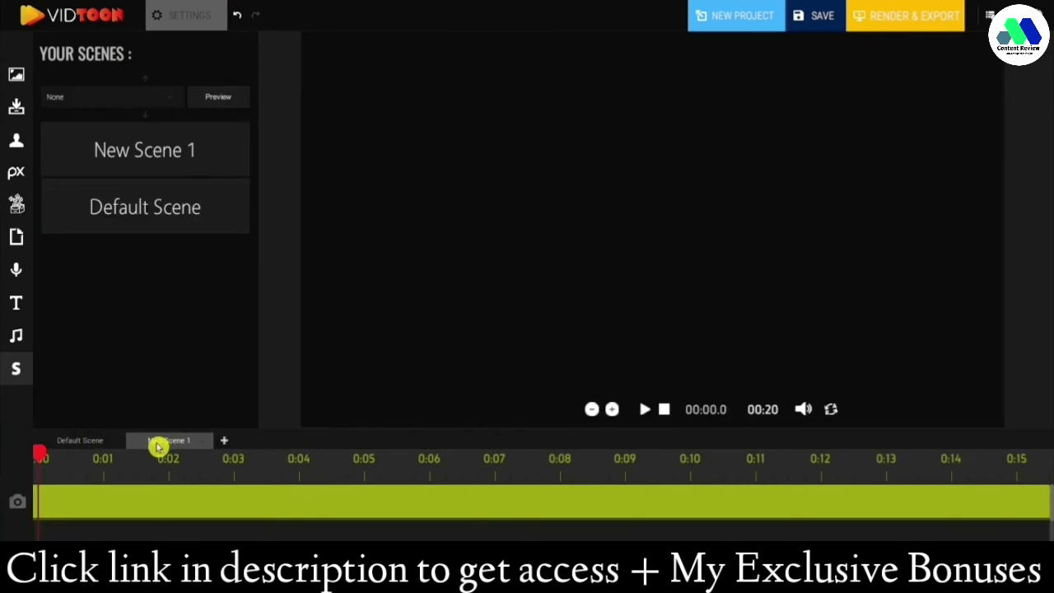
pyautogui.click(226, 442)
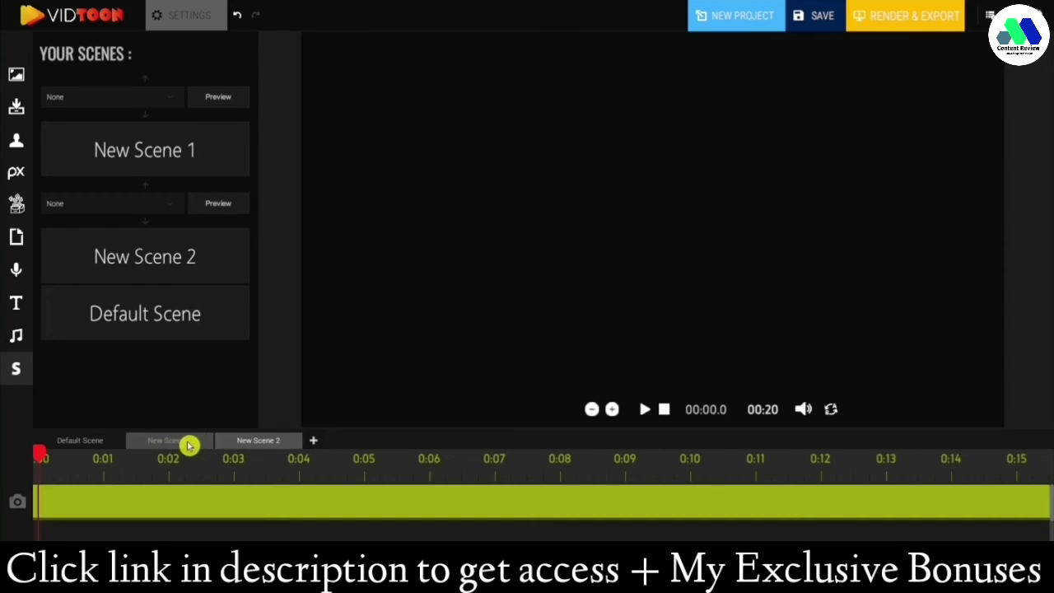
pyautogui.doubleClick(178, 445)
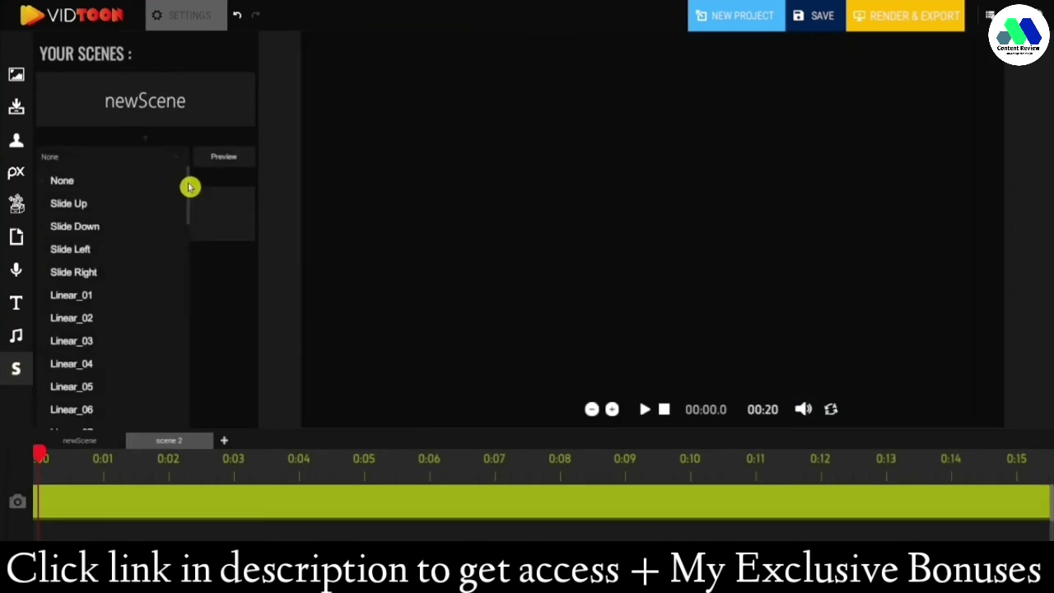
# - Try and preview the Circle_04 and Circle_06 scene transitions
pyautogui.moveTo(188, 186); pyautogui.dragTo(188, 238)
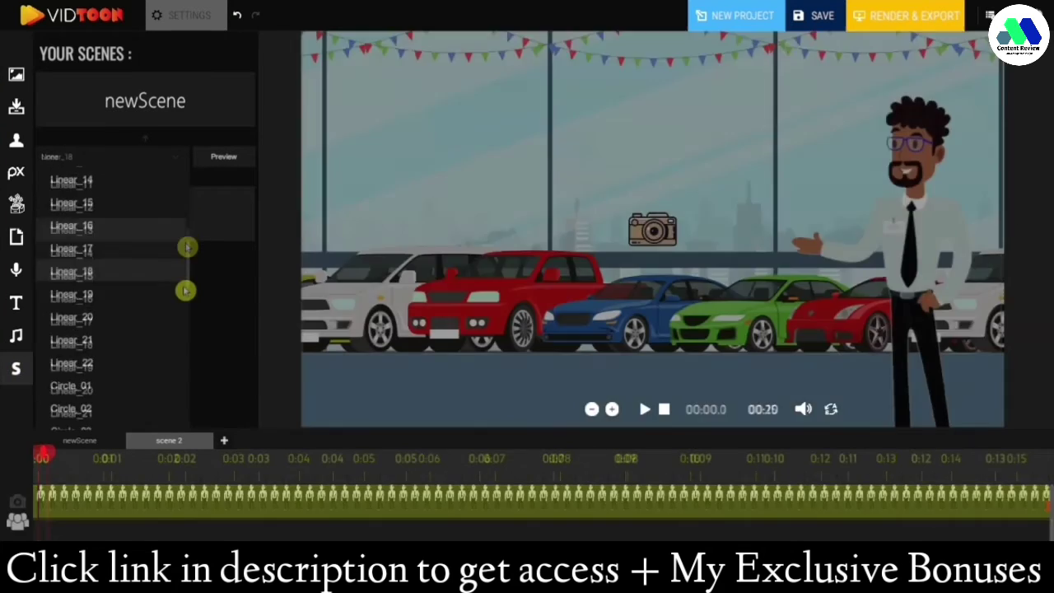
pyautogui.moveTo(185, 290); pyautogui.dragTo(182, 313)
pyautogui.click(103, 281)
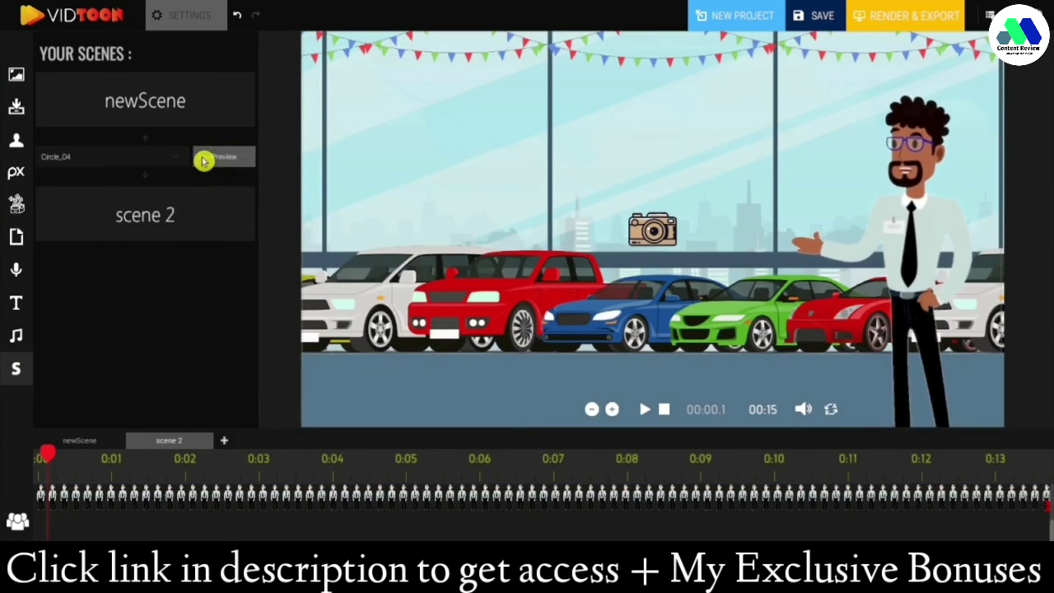
pyautogui.click(203, 162)
pyautogui.click(176, 158)
pyautogui.scroll(-1, 117, 309)
pyautogui.scroll(-1, 119, 311)
pyautogui.click(95, 318)
pyautogui.click(223, 156)
pyautogui.click(182, 161)
pyautogui.click(94, 301)
pyautogui.click(224, 158)
# - Preview the Triangle_01, Diagonal Squares, Hexagon and Circles transitions
pyautogui.click(176, 160)
pyautogui.scroll(-10, 146, 282)
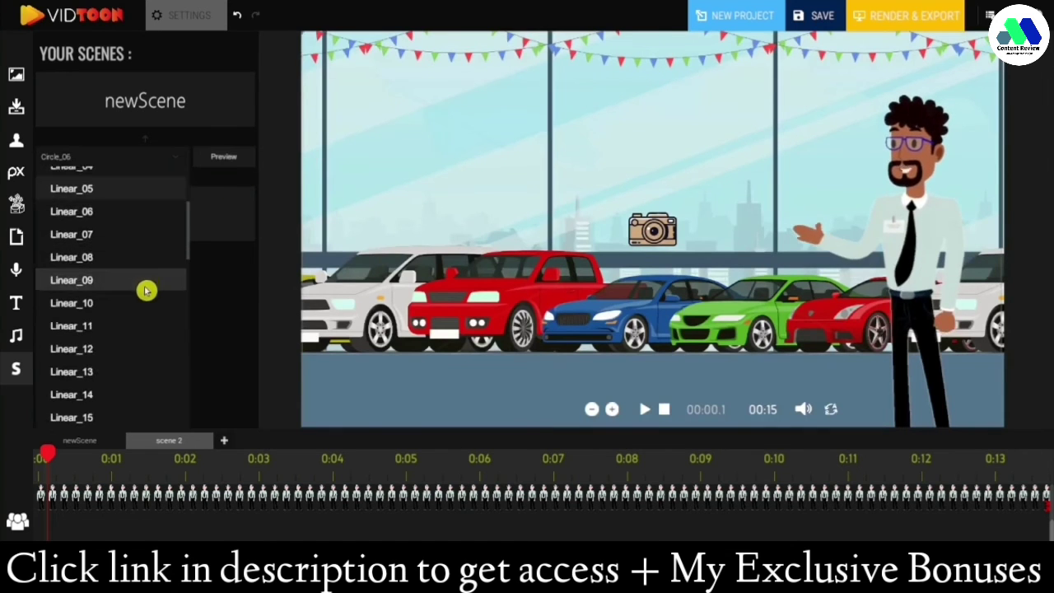
pyautogui.click(119, 351)
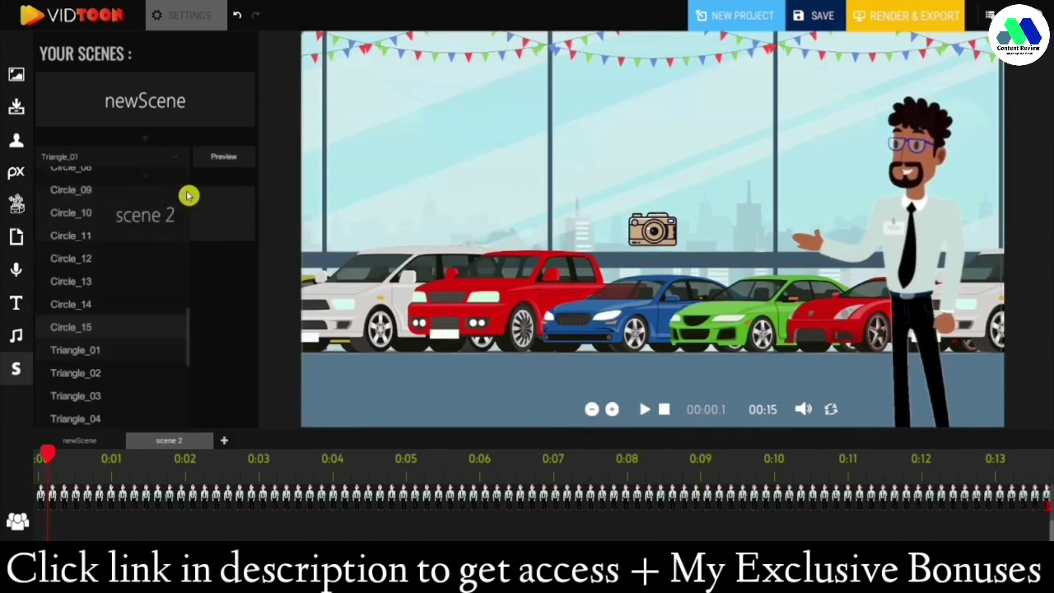
pyautogui.click(220, 157)
pyautogui.click(174, 162)
pyautogui.scroll(-10, 112, 245)
pyautogui.click(224, 158)
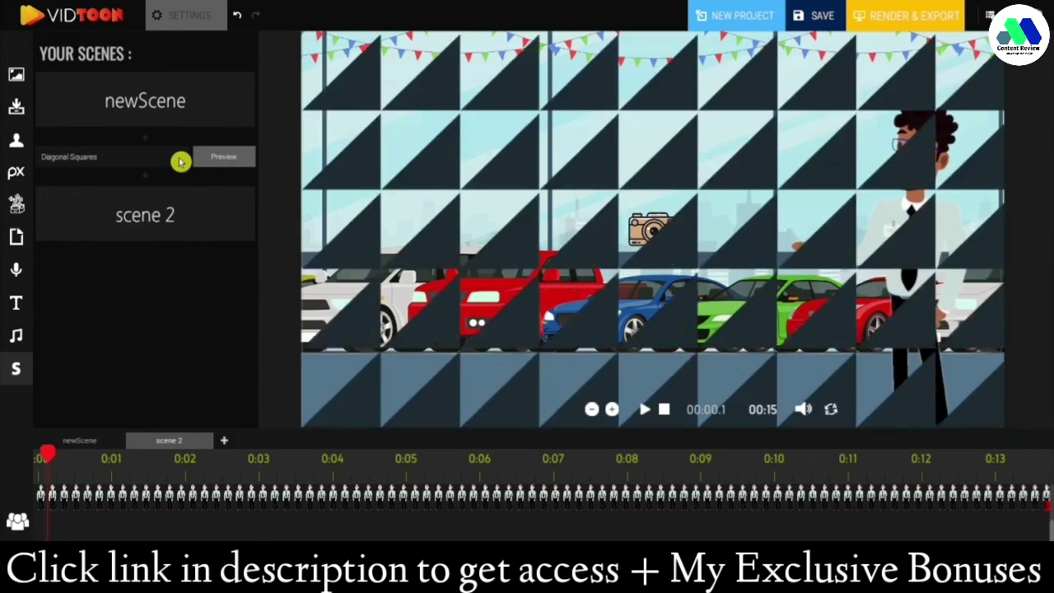
pyautogui.click(180, 160)
pyautogui.scroll(-5, 106, 294)
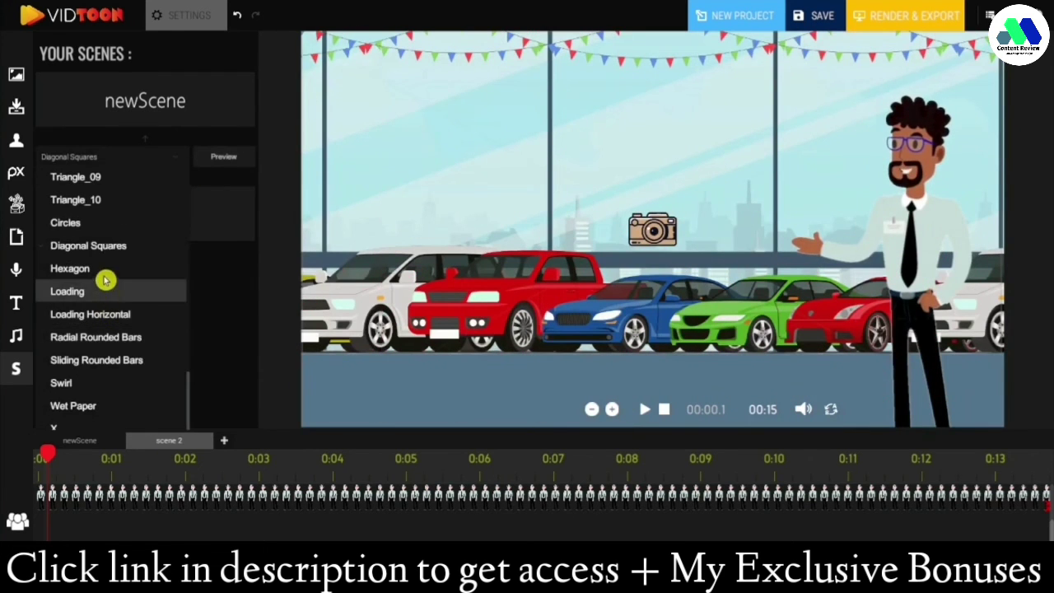
pyautogui.click(110, 267)
pyautogui.click(206, 157)
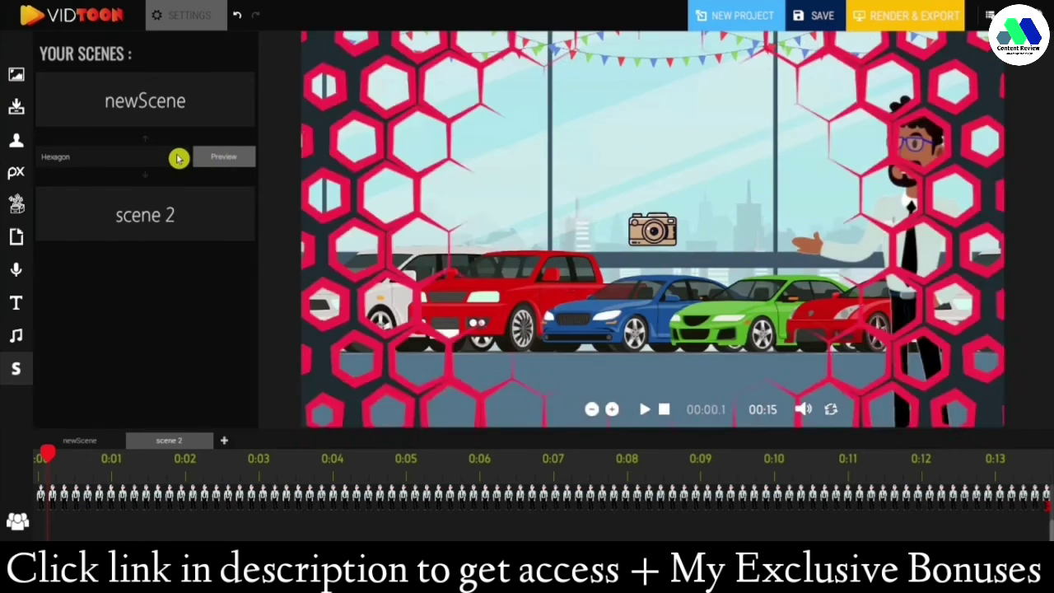
pyautogui.click(180, 159)
pyautogui.scroll(-5, 82, 223)
pyautogui.click(83, 228)
pyautogui.click(224, 160)
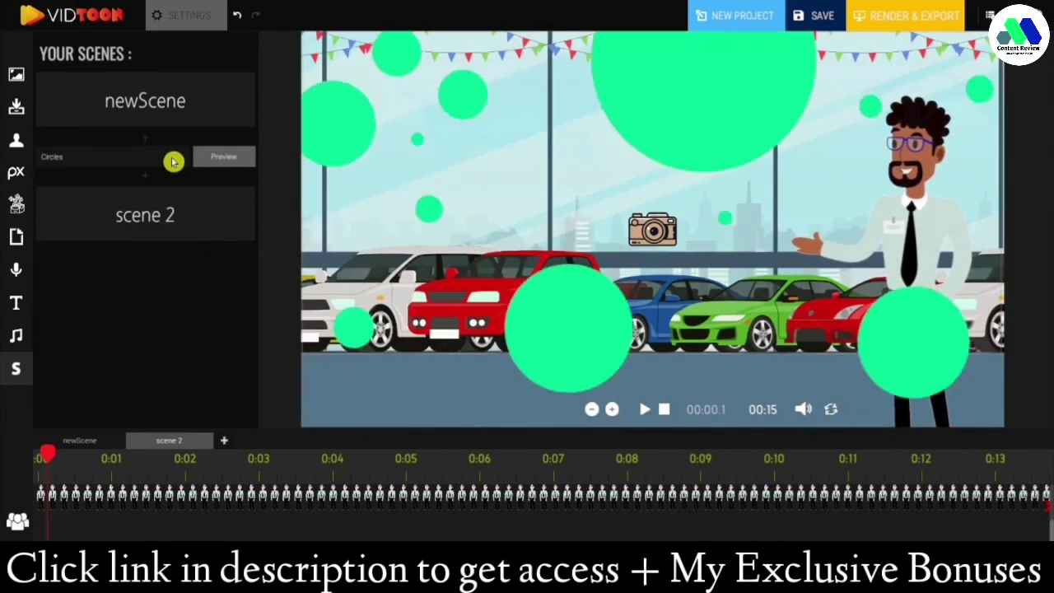
# - Preview Swirl, then settle on the Wet Paper transition into scene 2
pyautogui.click(180, 159)
pyautogui.scroll(-5, 124, 330)
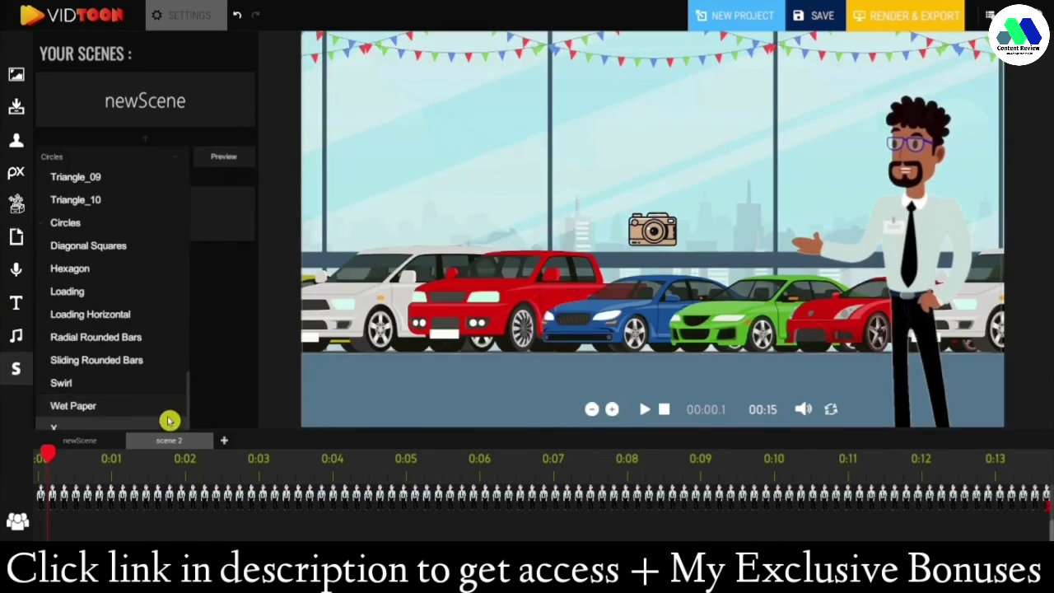
pyautogui.click(97, 383)
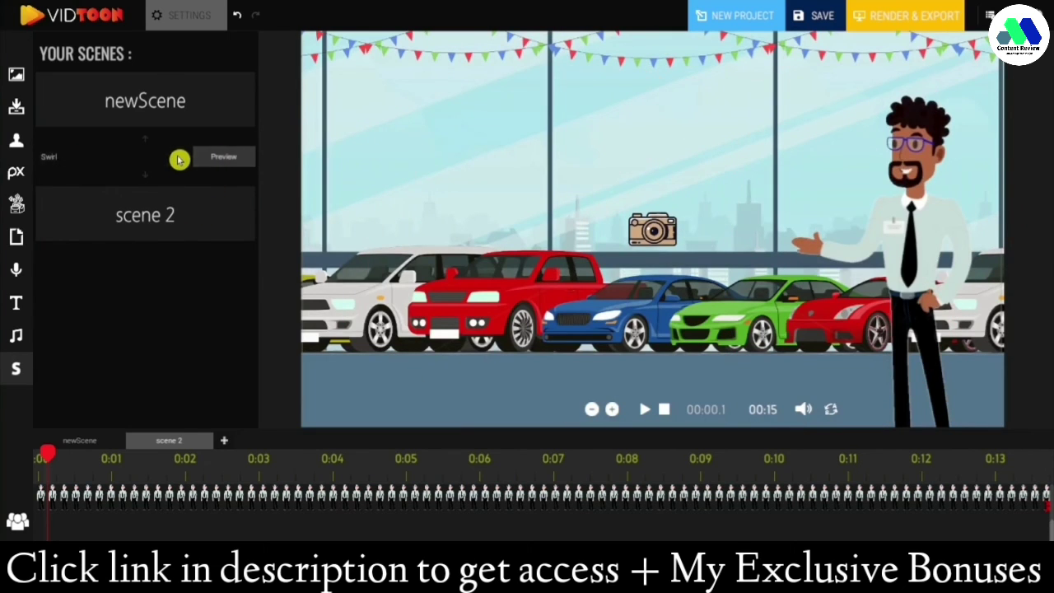
pyautogui.click(171, 161)
pyautogui.scroll(-10, 186, 299)
pyautogui.click(131, 406)
pyautogui.click(226, 156)
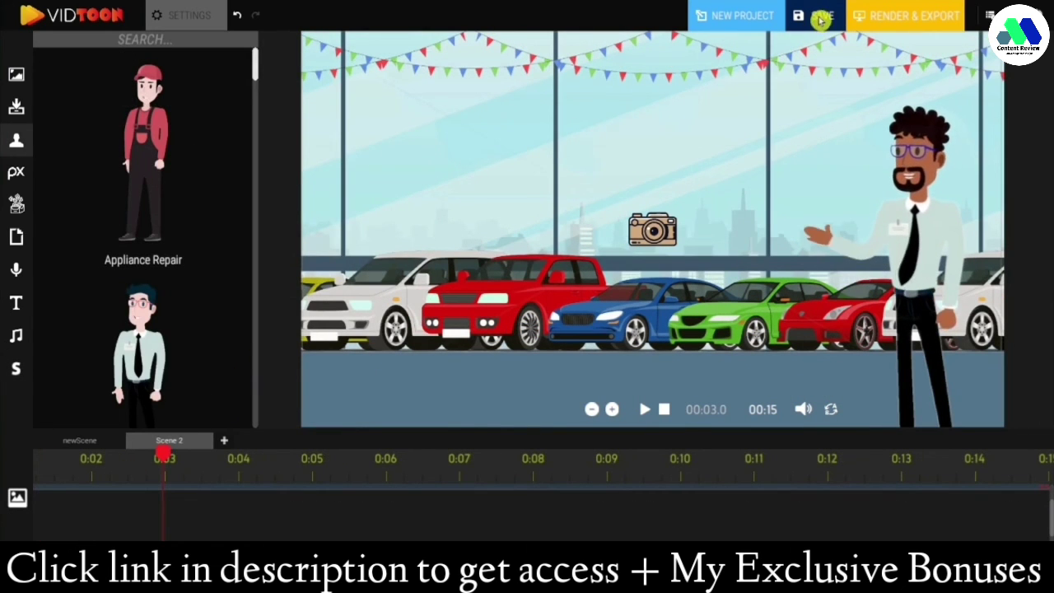
# - Save the project to the Desktop under a name starting 'Car di'
pyautogui.click(824, 18)
pyautogui.tripleClick(416, 426)
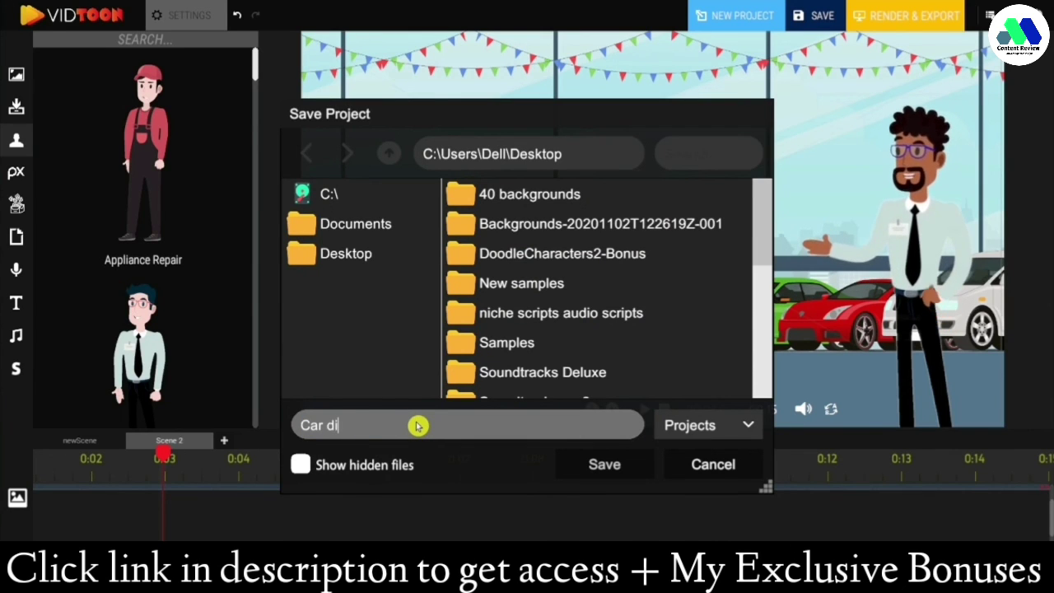
pyautogui.press('Return')
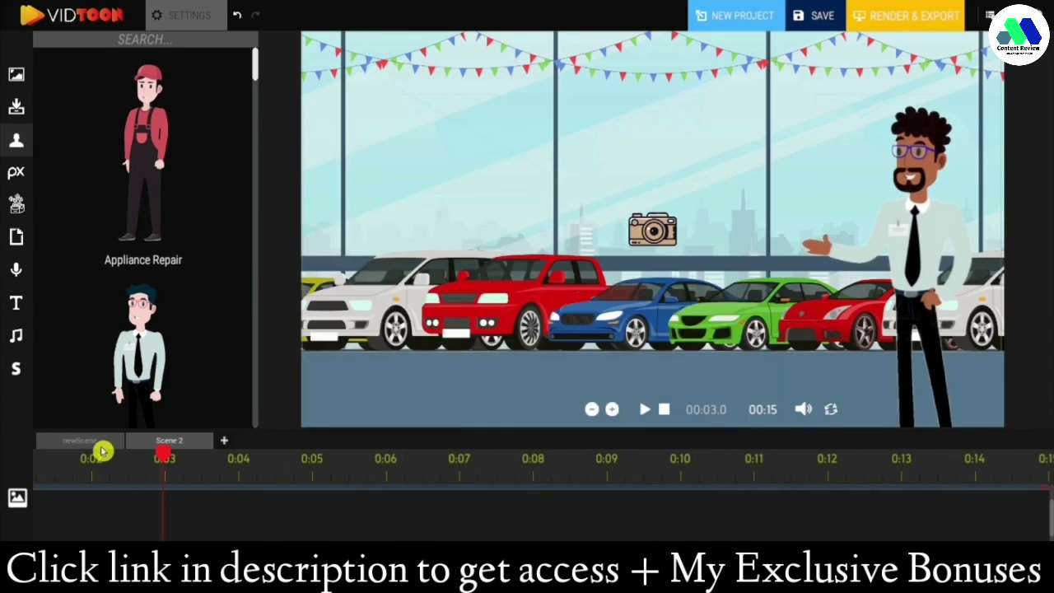